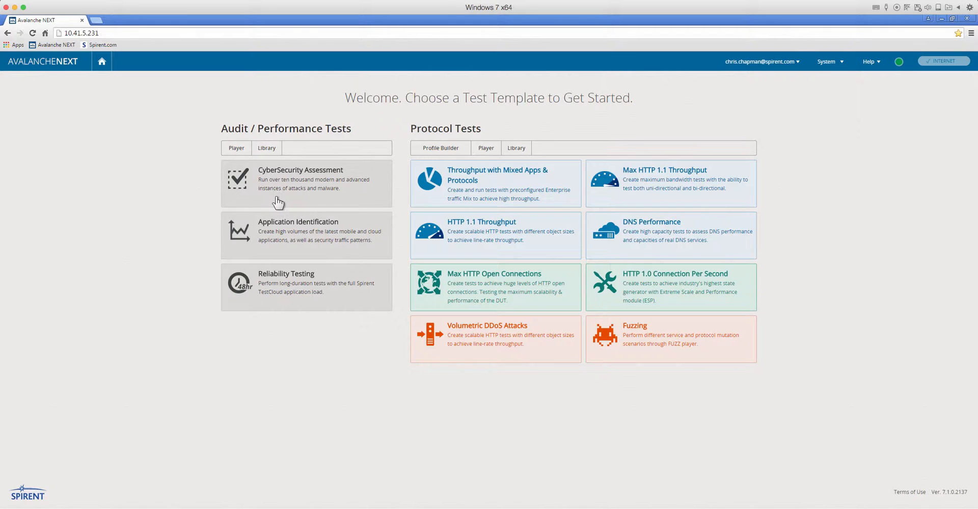
Step: Load the Spirent.com website in a new browser tab and show the developer tools for the page
{"action": "left_click", "coordinate": [97, 21]}
{"action": "left_click", "coordinate": [100, 45]}
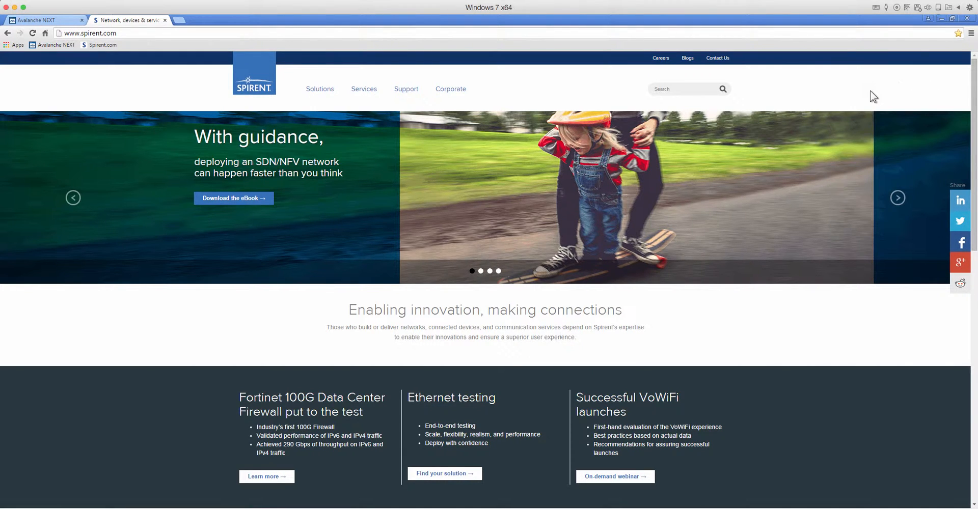
{"action": "left_click", "coordinate": [971, 33]}
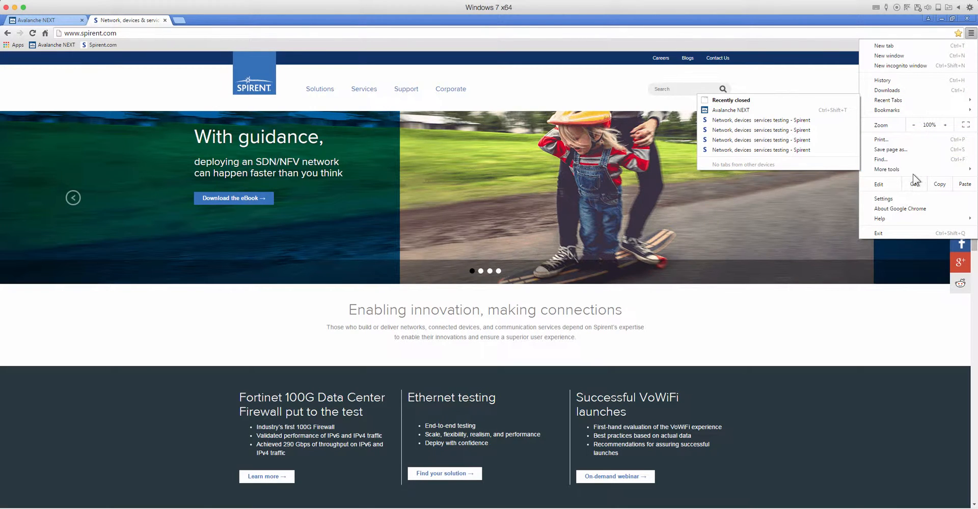
{"action": "mouse_move", "coordinate": [910, 169]}
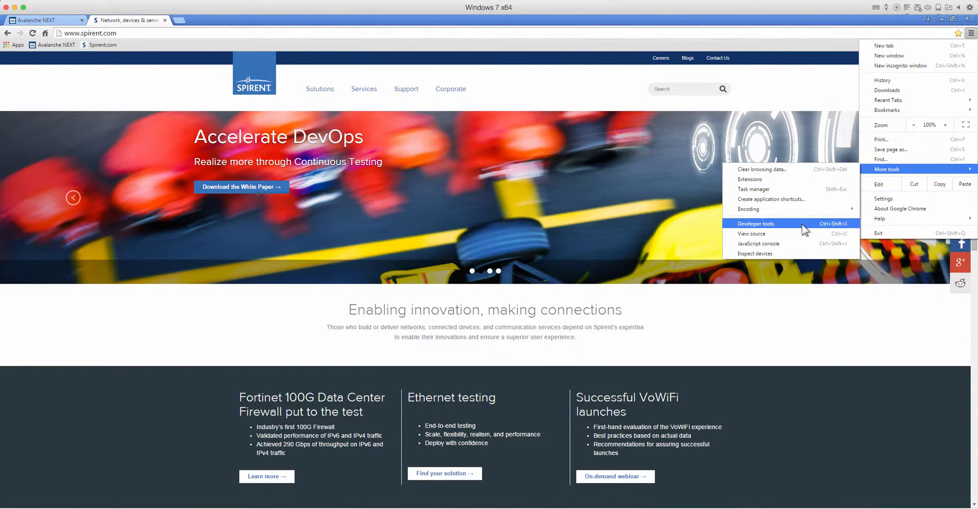
{"action": "left_click", "coordinate": [802, 224]}
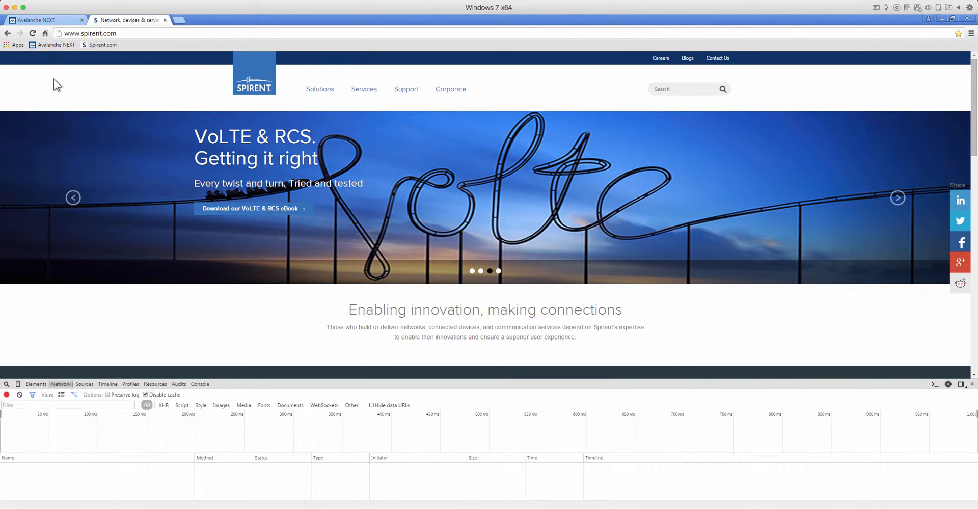
Step: Record the network traffic of a page reload, save it with content to the Desktop as spirent_webpage.har, and close the website
{"action": "left_click", "coordinate": [32, 32]}
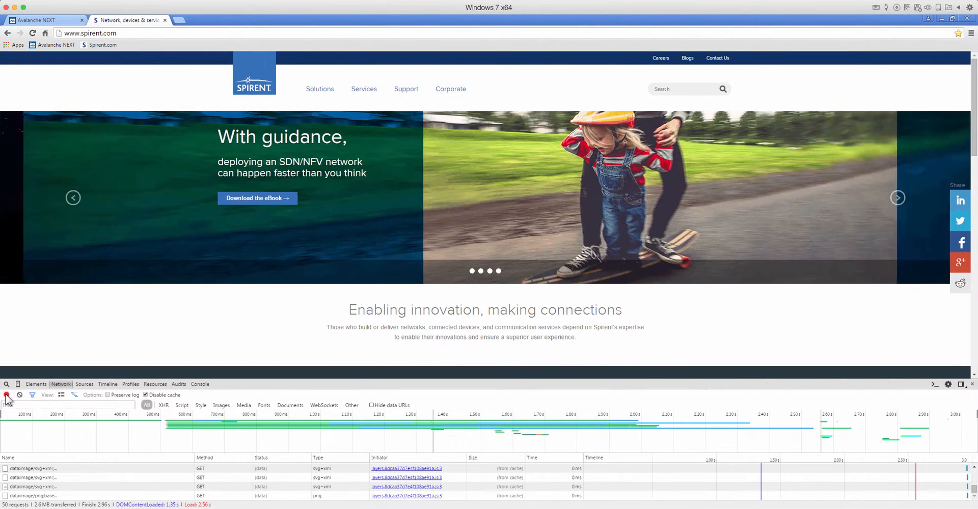
{"action": "left_click", "coordinate": [7, 395]}
{"action": "right_click", "coordinate": [125, 476]}
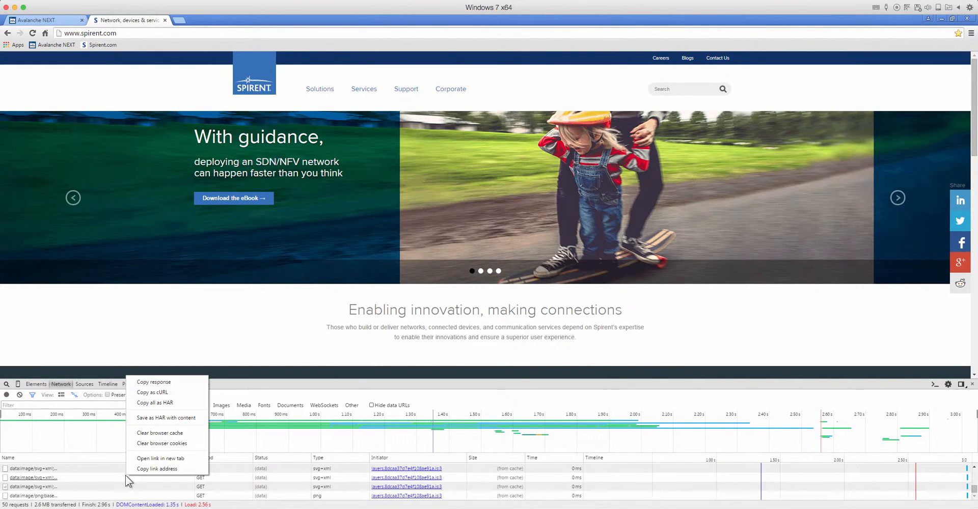
{"action": "left_click", "coordinate": [156, 420]}
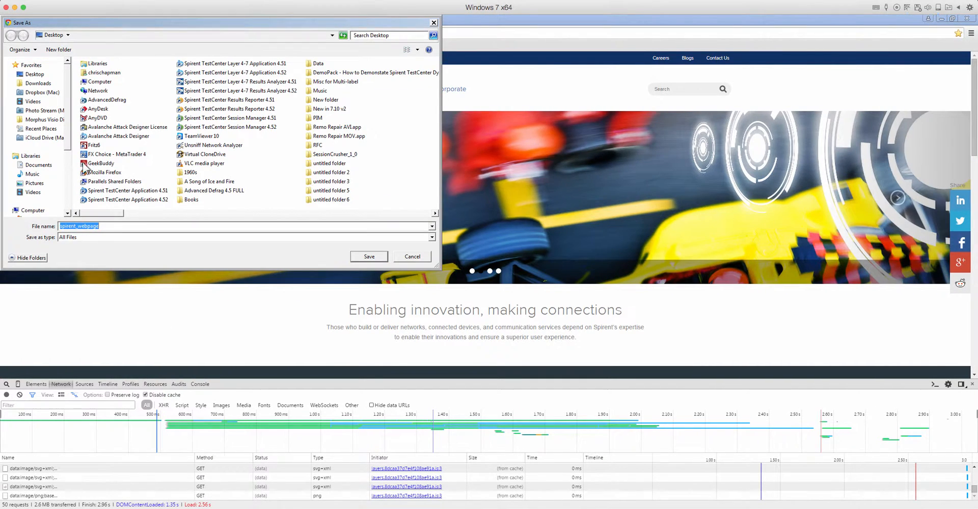
{"action": "left_click", "coordinate": [34, 74]}
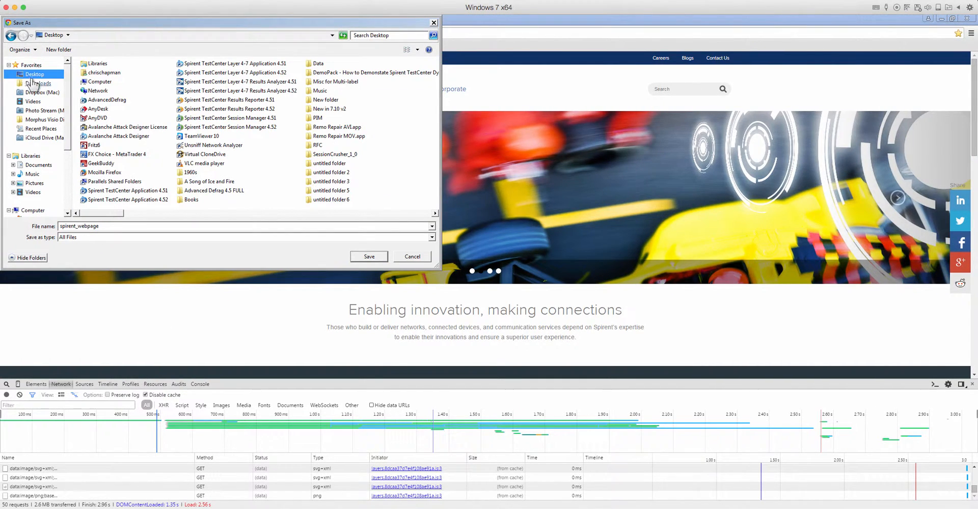
{"action": "left_click", "coordinate": [114, 227]}
{"action": "type", "text": ".har"}
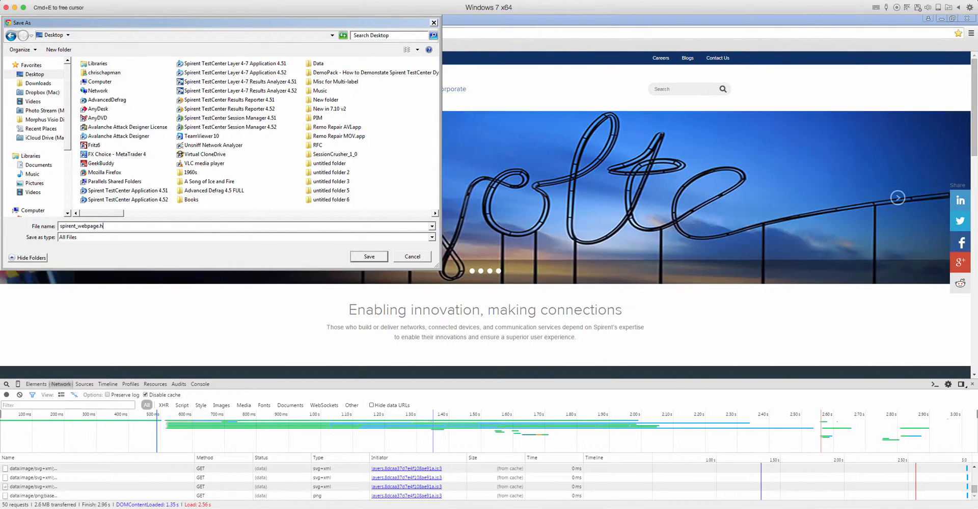
{"action": "left_click", "coordinate": [371, 257]}
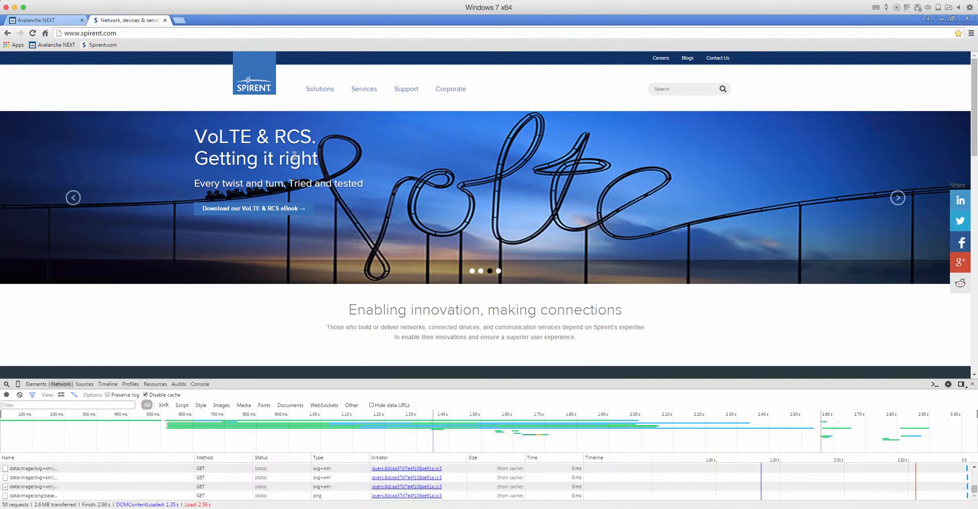
{"action": "left_click", "coordinate": [164, 20]}
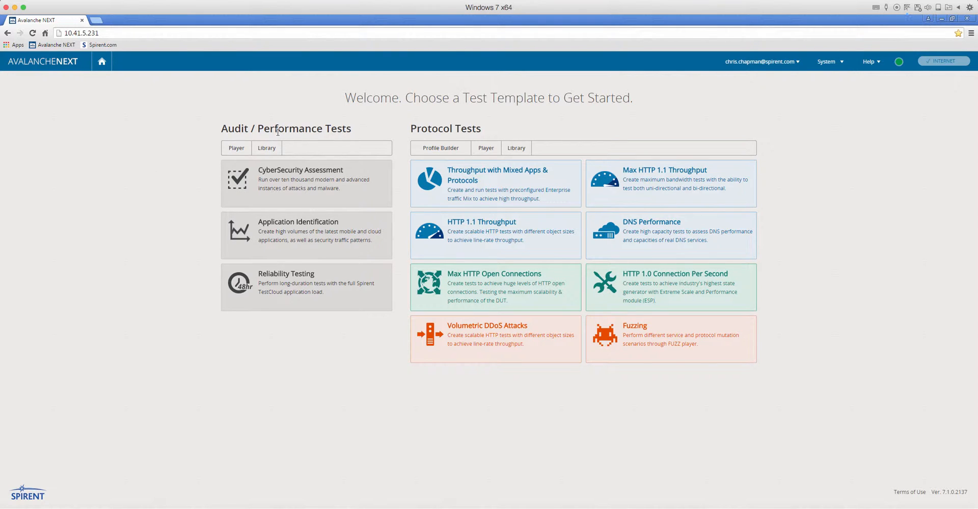
Step: In the Audit / Performance Tests library, start a scenario upload with the name Spirent HTML5 App
{"action": "left_click", "coordinate": [271, 148]}
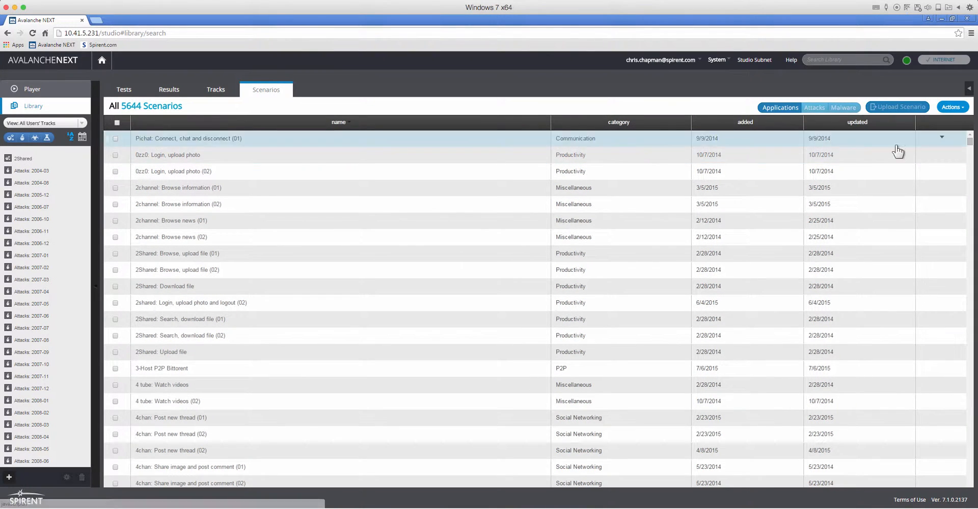
{"action": "left_click", "coordinate": [894, 110]}
{"action": "left_click", "coordinate": [425, 148]}
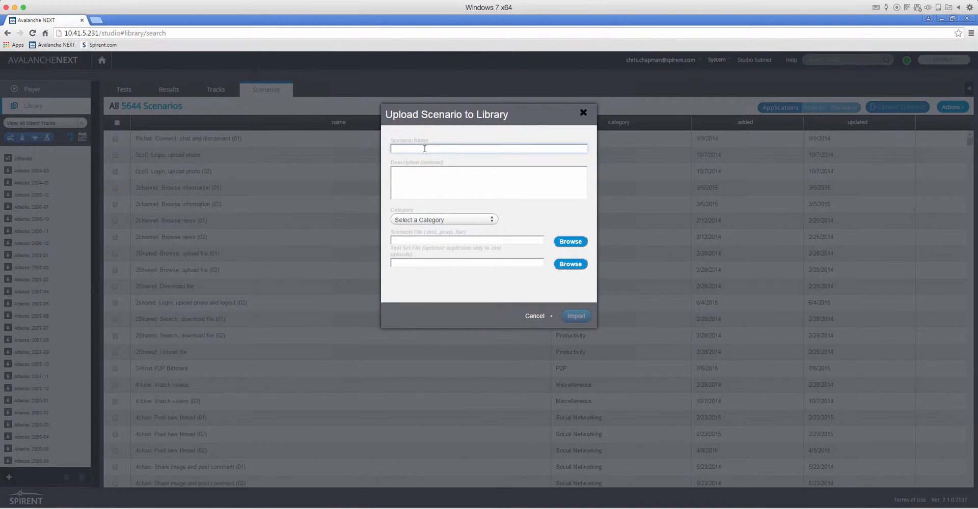
{"action": "type", "text": "Spir"}
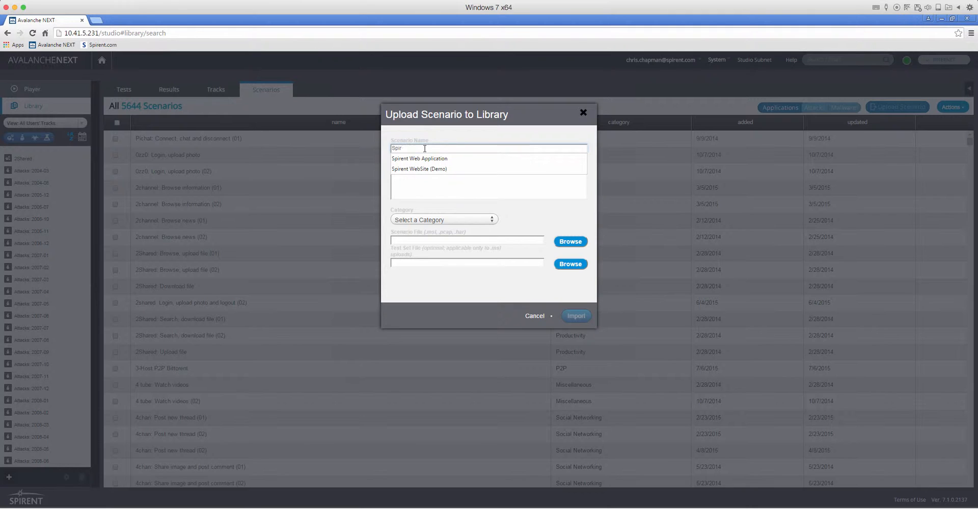
{"action": "type", "text": "ent HTM"}
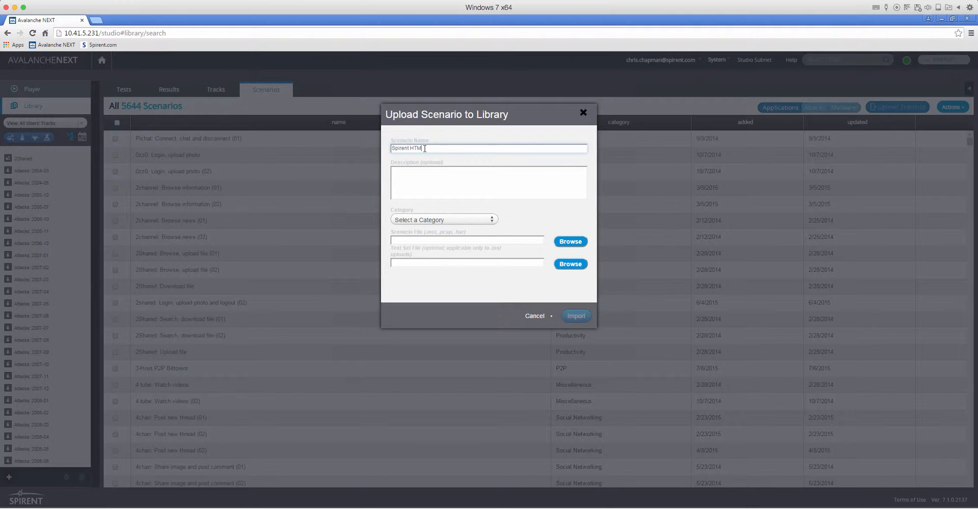
{"action": "type", "text": "L5 App"}
Step: Describe the scenario as "HTTP 1.1 , HTML5, with JavaScript" and assign it to the Productivity category
{"action": "left_click", "coordinate": [413, 175]}
{"action": "type", "text": "HR"}
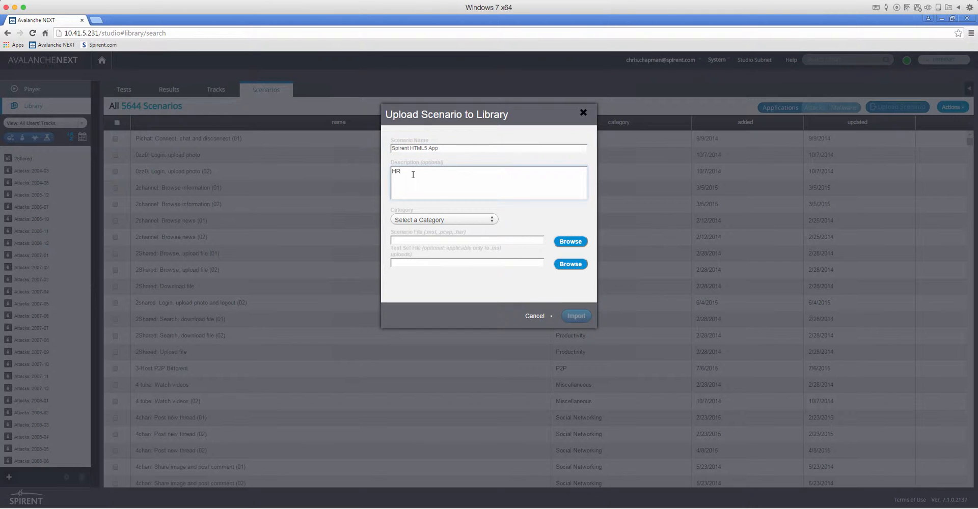
{"action": "type", "text": "TTP 1.1 , HTML5, with JavaScript"}
{"action": "left_click", "coordinate": [460, 216]}
{"action": "left_click", "coordinate": [490, 220]}
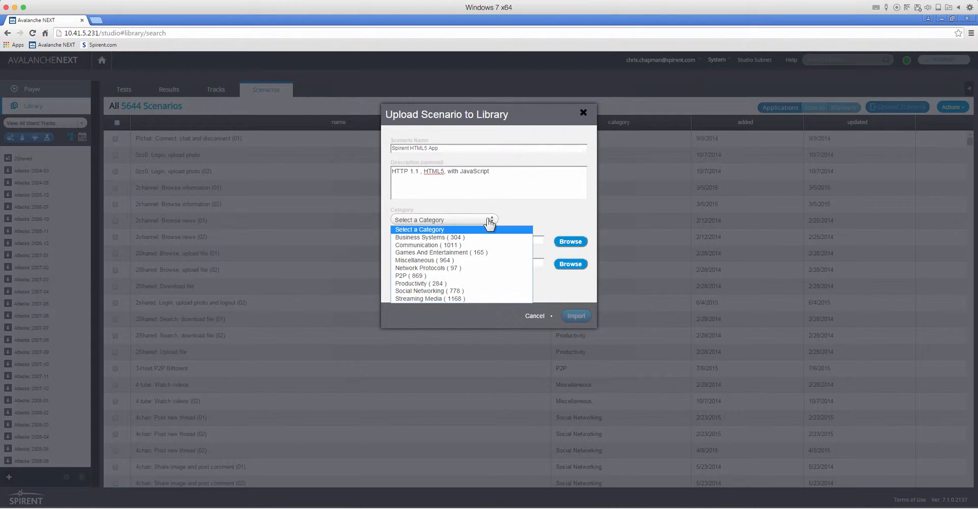
{"action": "left_click", "coordinate": [456, 284]}
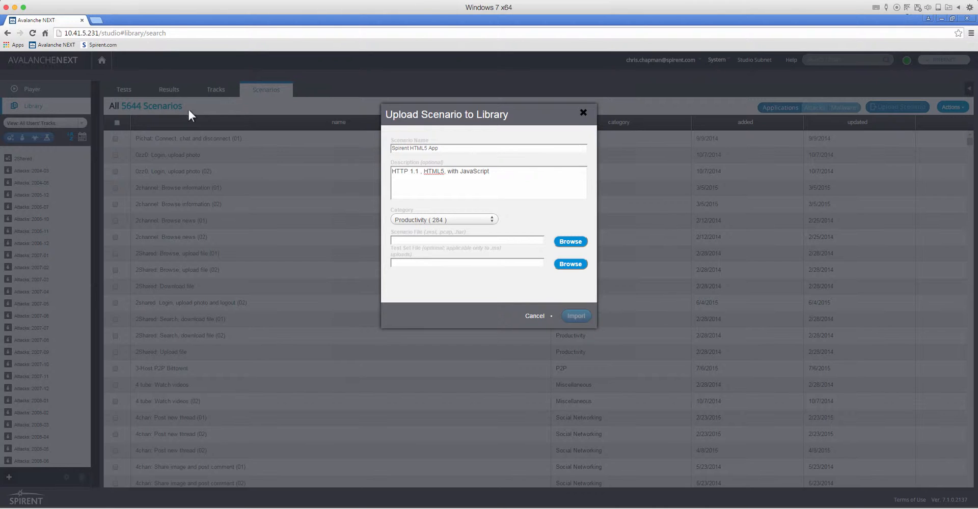
Step: Choose spirent_webpage.har from the Desktop as the scenario file and import the scenario into the library
{"action": "left_click", "coordinate": [558, 245]}
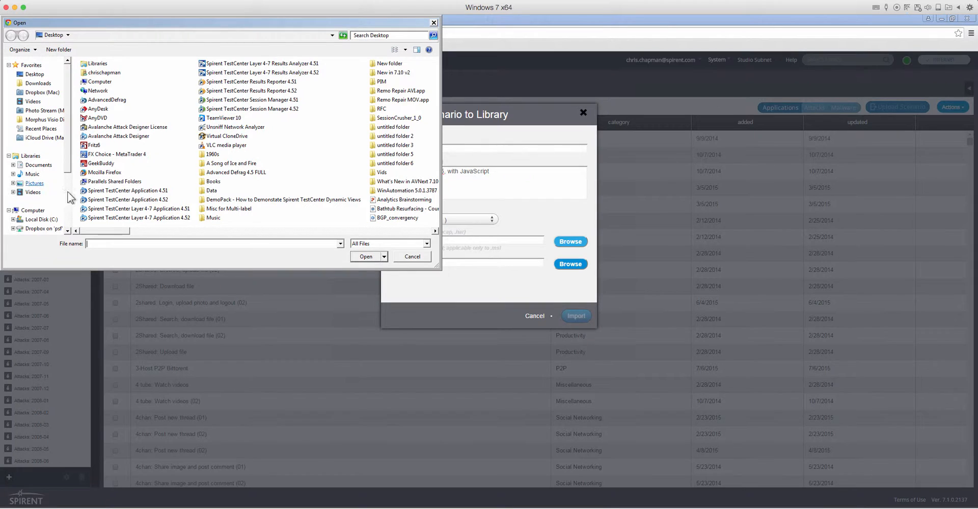
{"action": "left_click", "coordinate": [32, 75]}
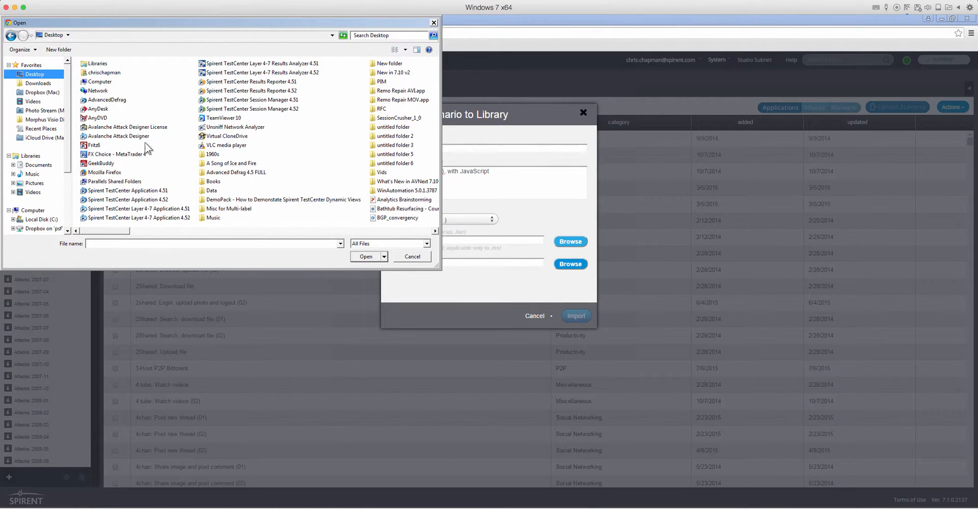
{"action": "left_click", "coordinate": [149, 243]}
{"action": "type", "text": "*."}
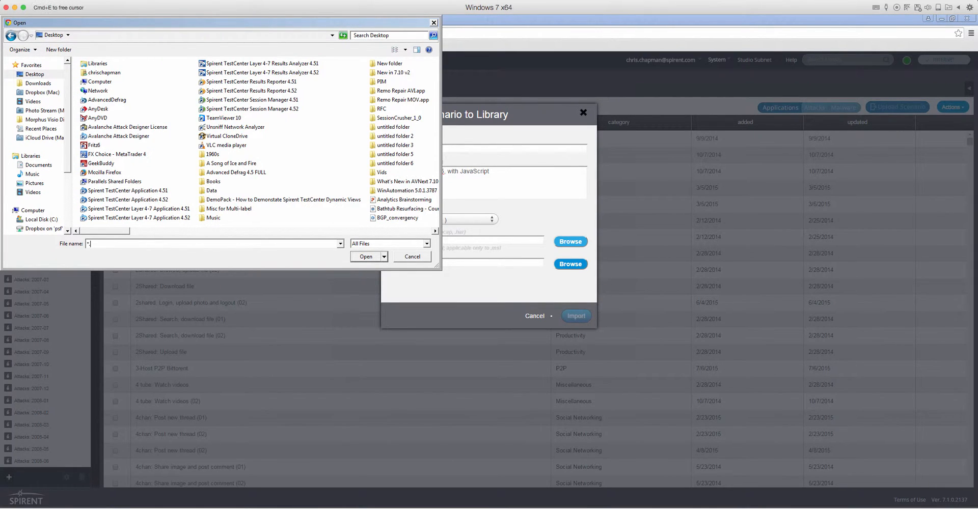
{"action": "type", "text": "har"}
{"action": "key", "text": "Return"}
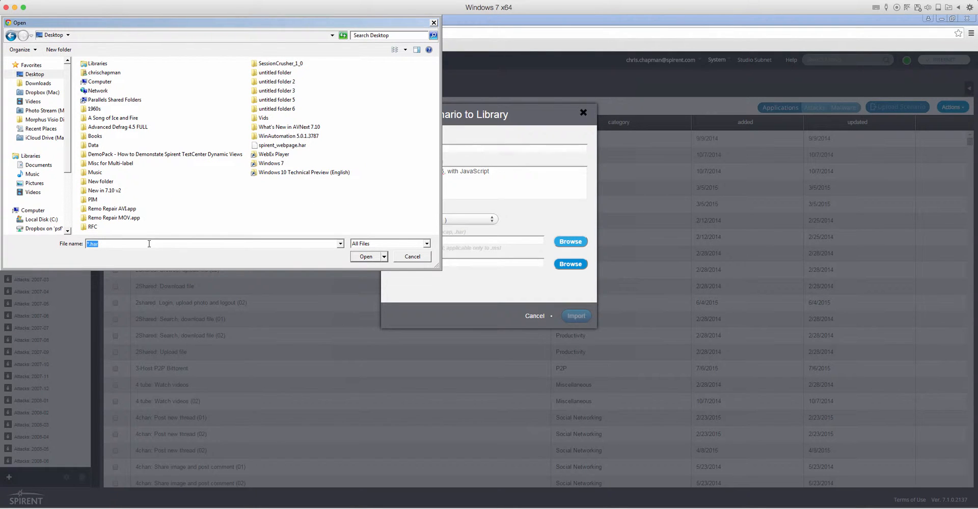
{"action": "left_click", "coordinate": [282, 145]}
{"action": "left_click", "coordinate": [368, 256]}
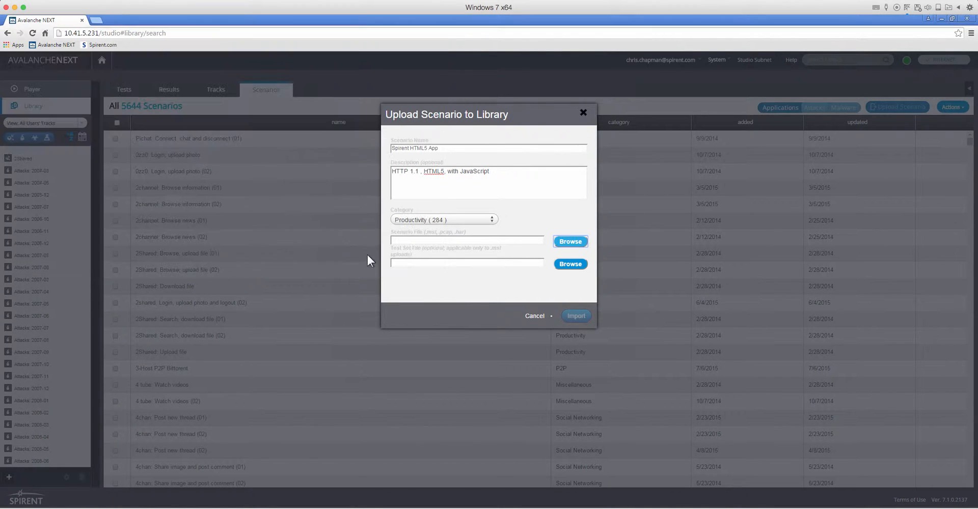
{"action": "left_click", "coordinate": [575, 316]}
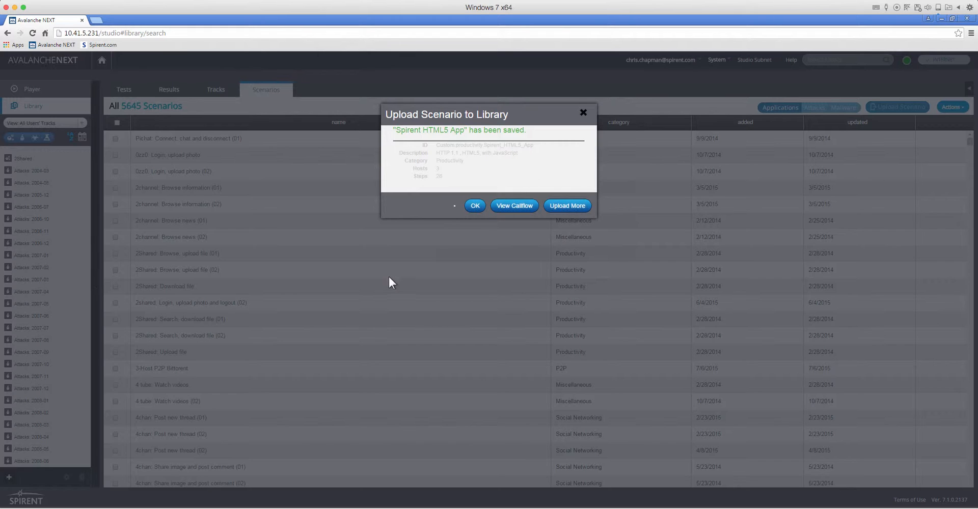
Step: Review the callflow of the uploaded Spirent HTML5 App scenario, then dismiss the upload dialog
{"action": "left_click", "coordinate": [507, 206]}
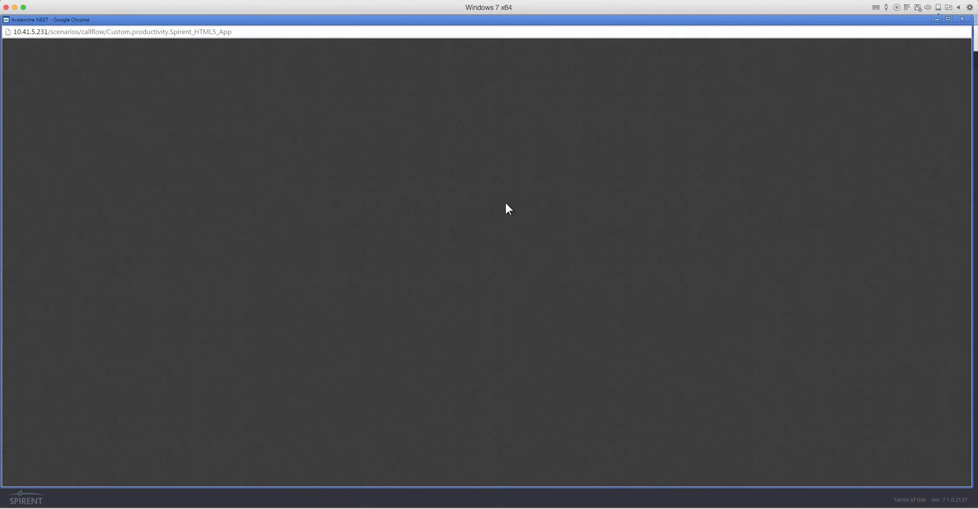
{"action": "scroll", "coordinate": [963, 107], "scroll_direction": "down", "scroll_amount": 3}
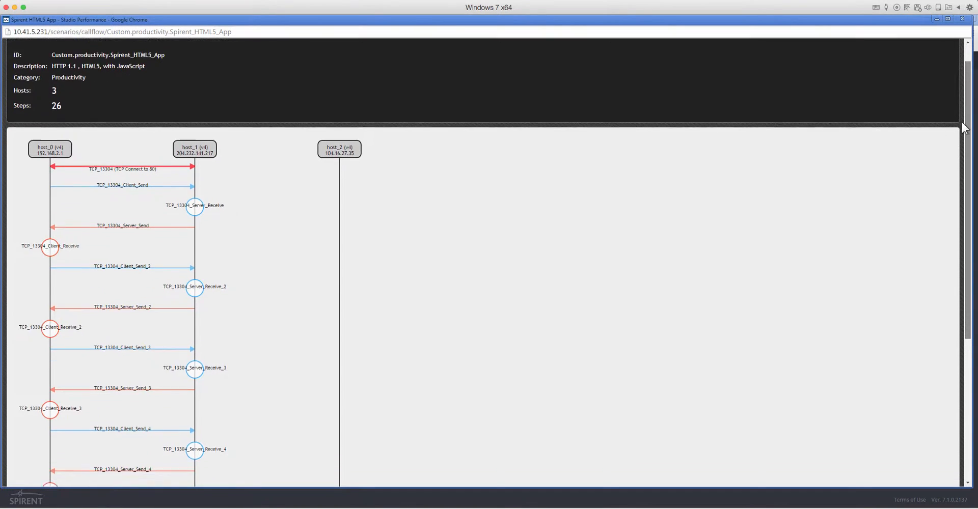
{"action": "scroll", "coordinate": [961, 81], "scroll_direction": "up", "scroll_amount": 3}
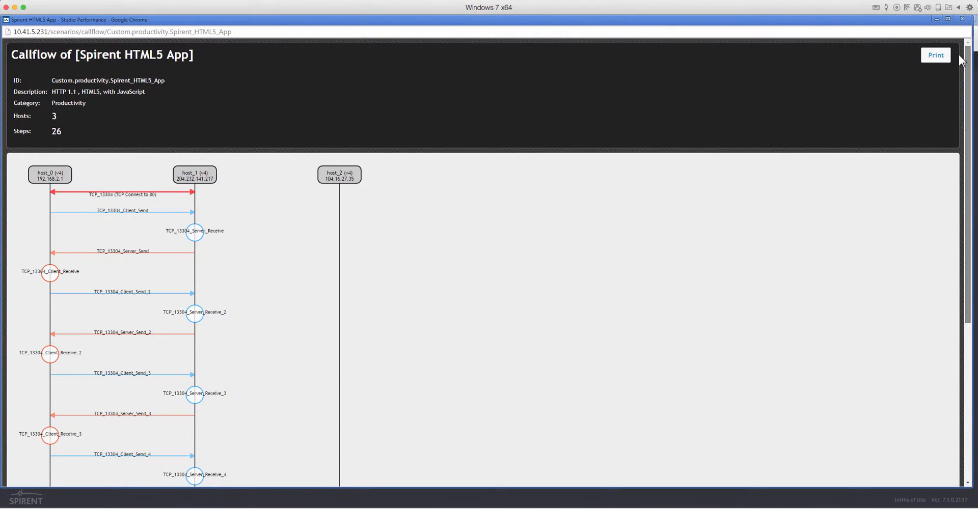
{"action": "left_click", "coordinate": [962, 19]}
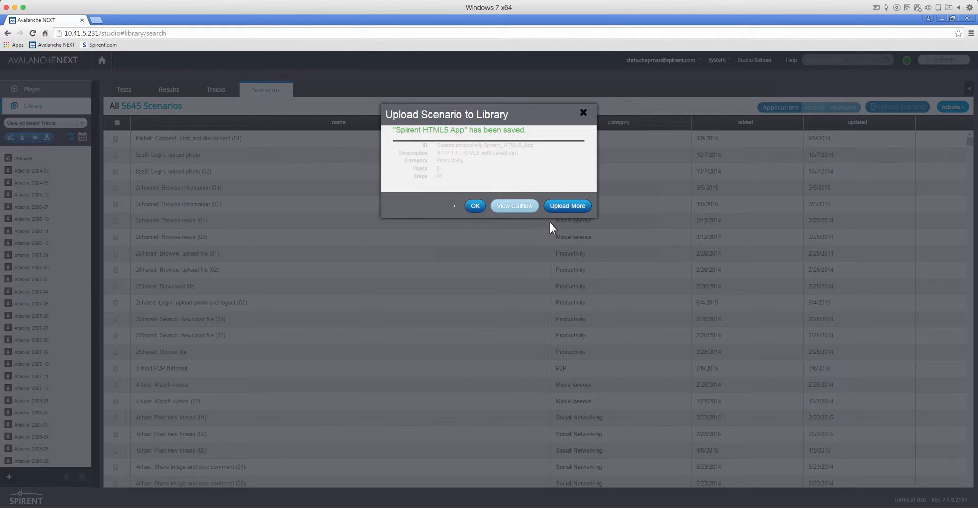
{"action": "left_click", "coordinate": [475, 209]}
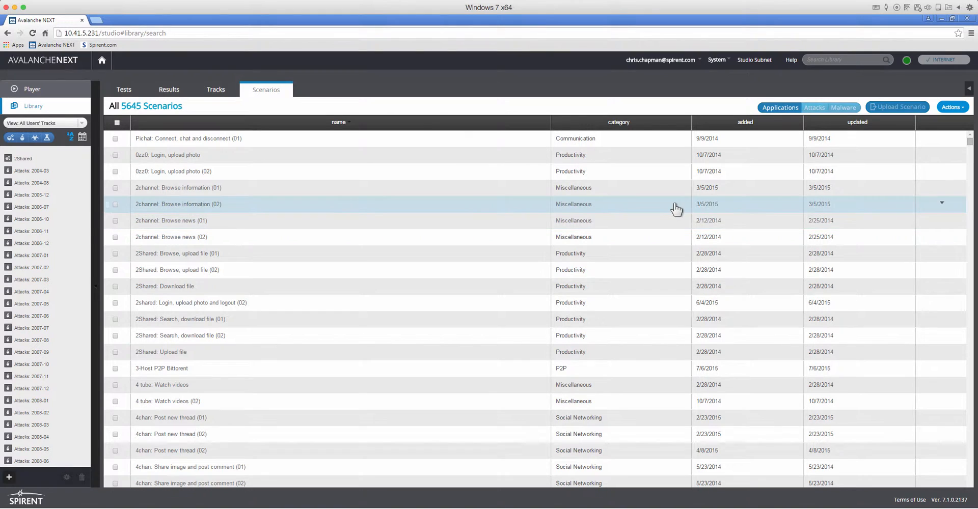
Step: Reindex the library's scenarios and sort the list by update date with the newest first
{"action": "left_click", "coordinate": [954, 108]}
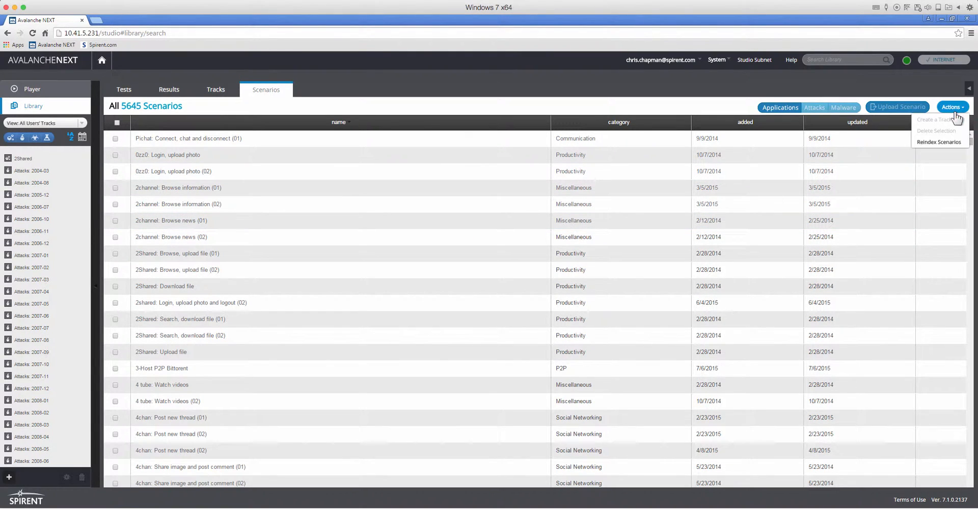
{"action": "left_click", "coordinate": [940, 142]}
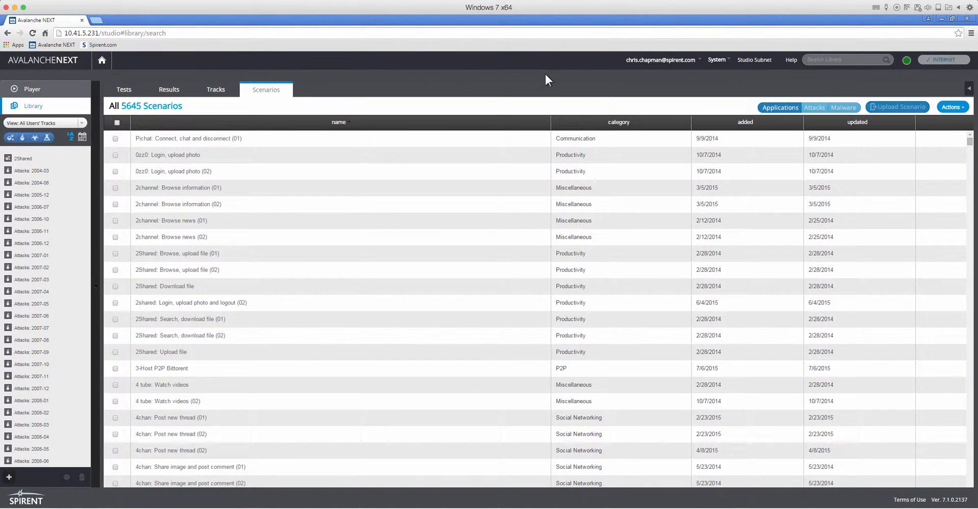
{"action": "left_click", "coordinate": [854, 123]}
{"action": "left_click", "coordinate": [840, 124]}
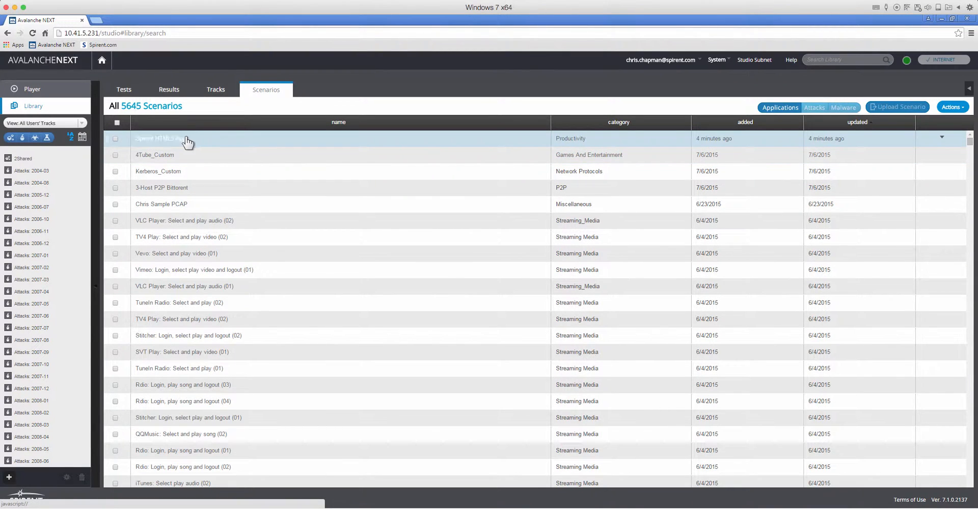
Step: Open the app scenarios in the Profile Builder and search them for "spirent"
{"action": "left_click", "coordinate": [103, 61]}
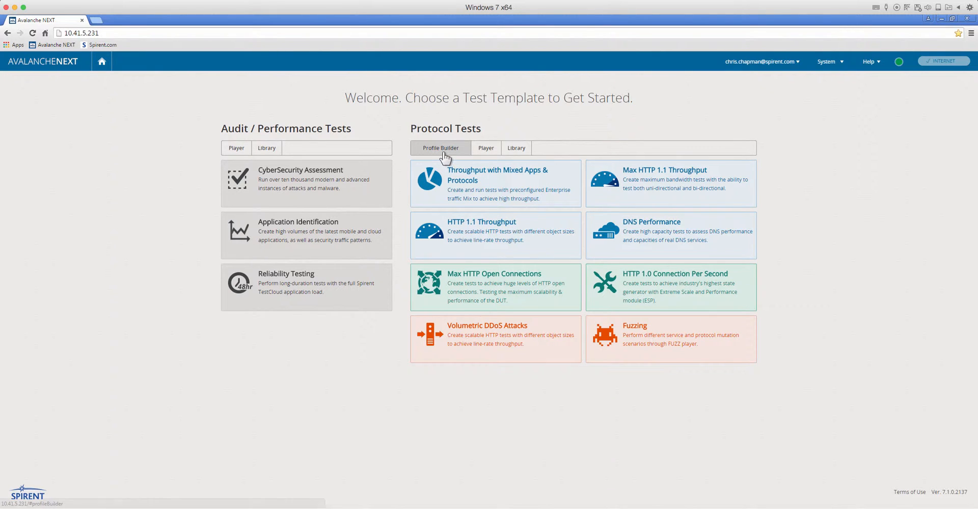
{"action": "left_click", "coordinate": [463, 155]}
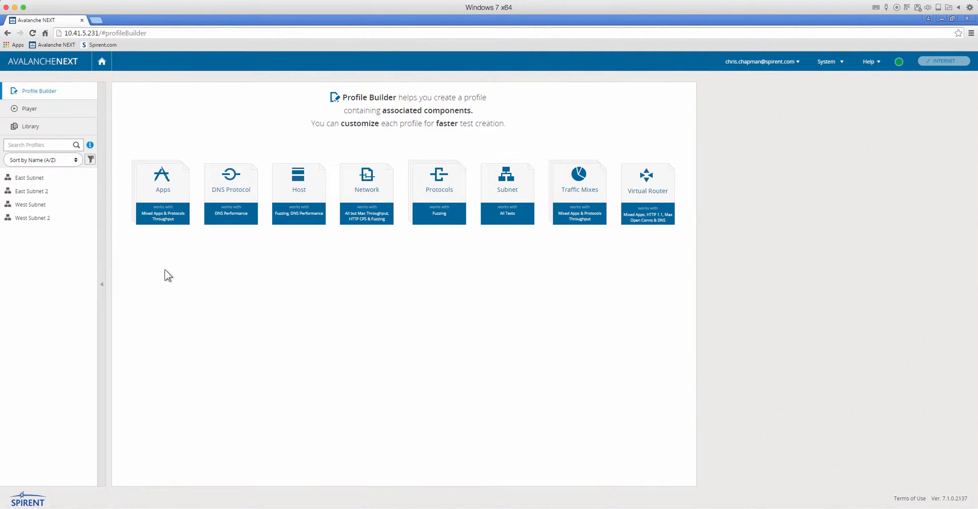
{"action": "left_click", "coordinate": [164, 191]}
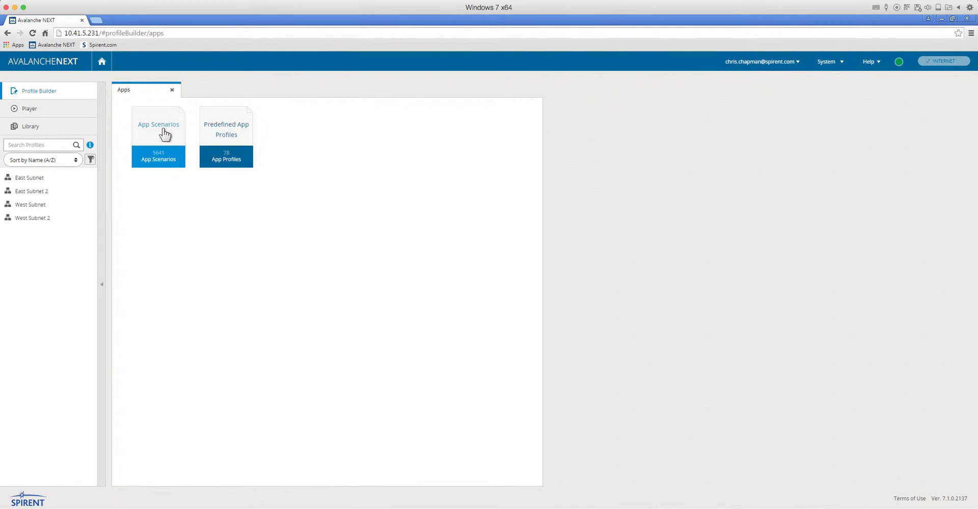
{"action": "left_click", "coordinate": [164, 134]}
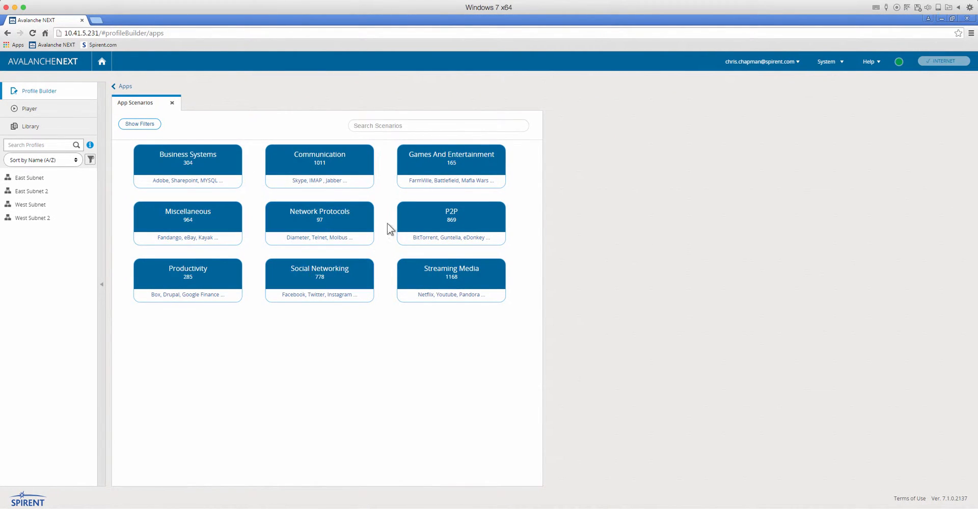
{"action": "left_click", "coordinate": [385, 127]}
{"action": "type", "text": "s"}
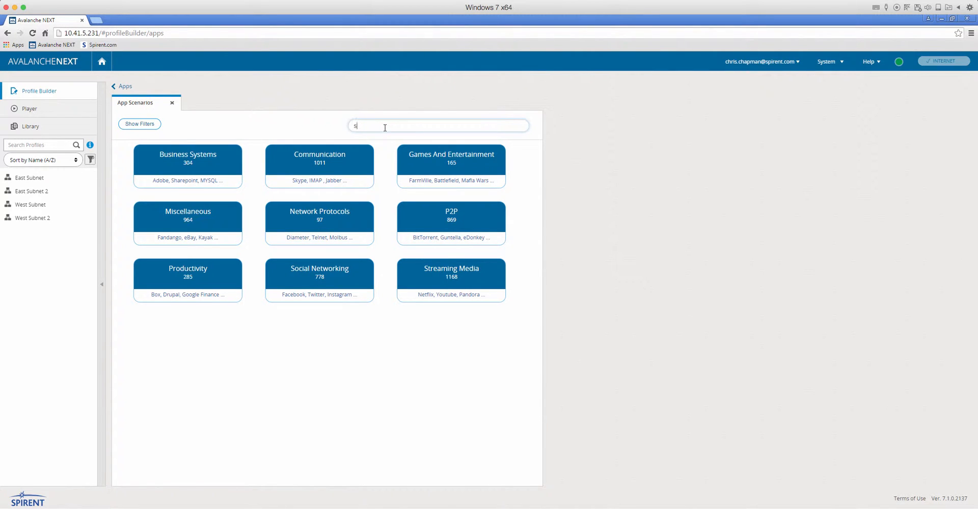
{"action": "type", "text": "pirent"}
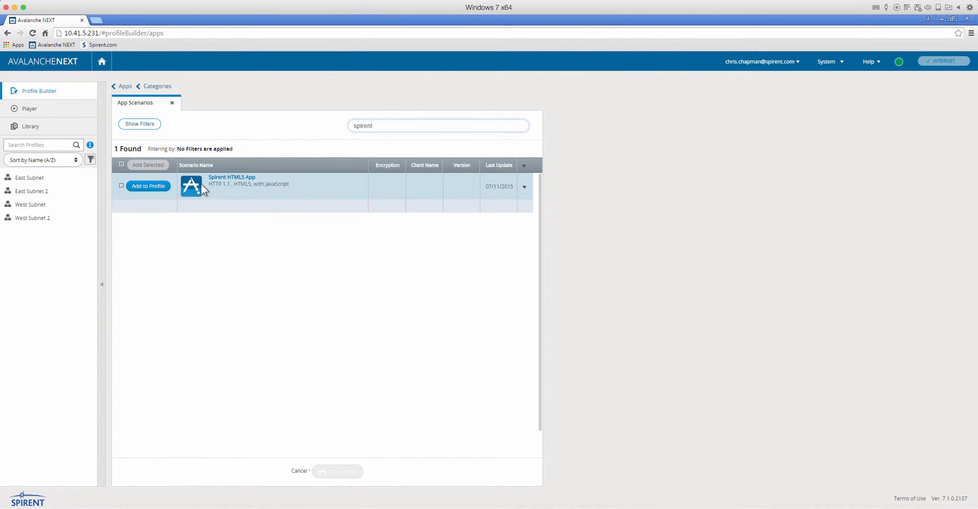
Step: Add the Spirent HTML5 App scenario to a new apps profile and save the profile as "Spirent HTML5 App"
{"action": "left_click", "coordinate": [148, 186]}
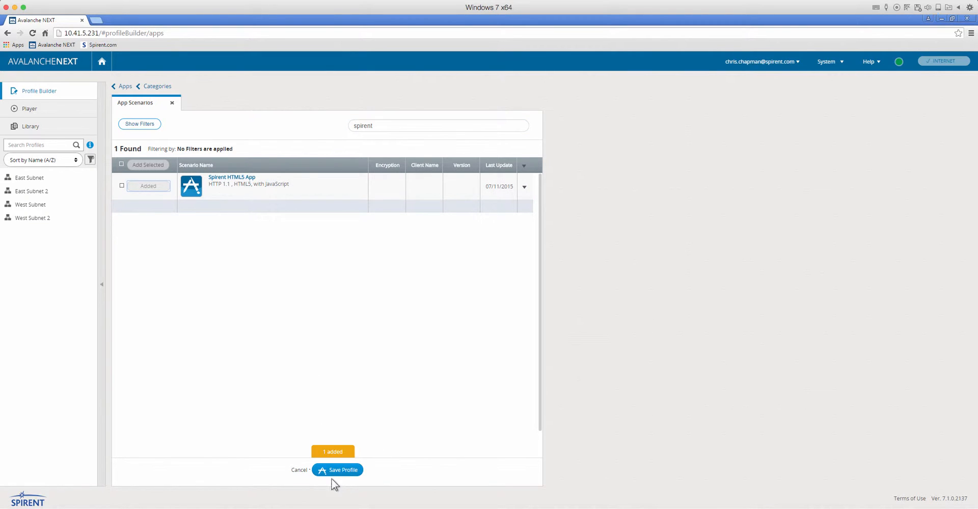
{"action": "left_click", "coordinate": [344, 472]}
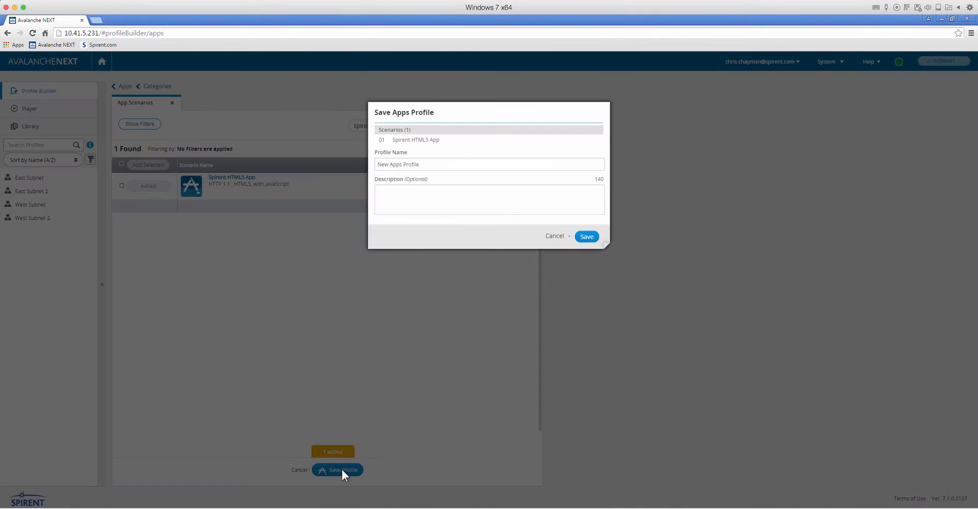
{"action": "triple_click", "coordinate": [415, 165]}
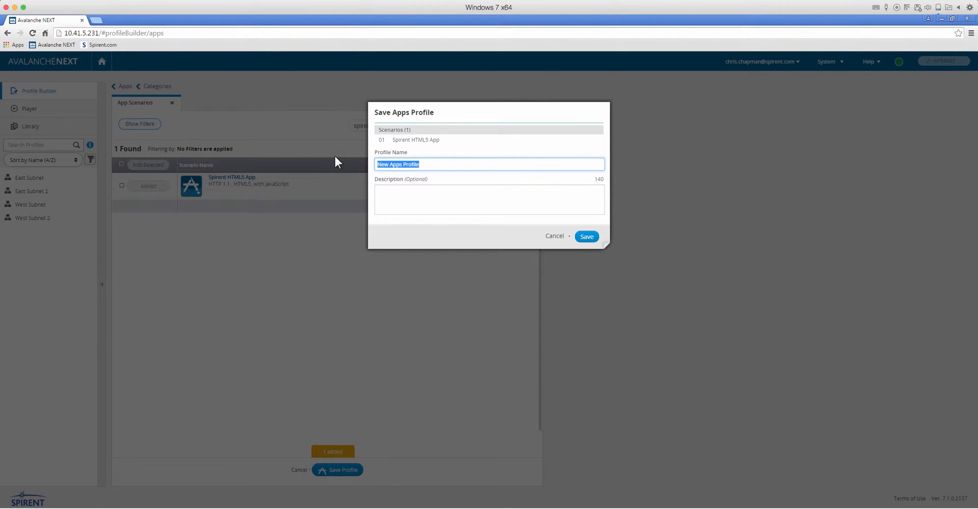
{"action": "type", "text": "Spirent HTML5 App"}
{"action": "left_click", "coordinate": [589, 236]}
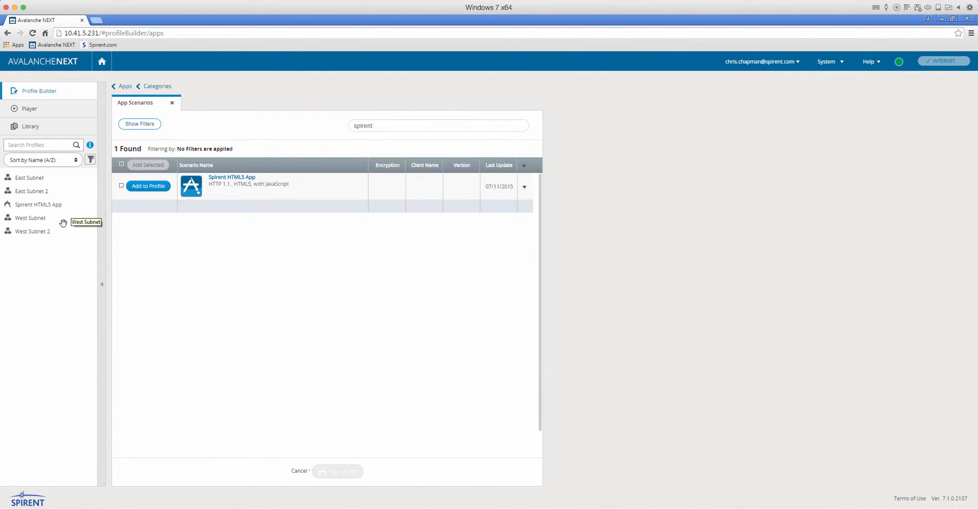
Step: Open the Throughput with Mixed Apps & Protocols test and remove Exchange, Telnet and RTSP from its traffic mix
{"action": "left_click", "coordinate": [102, 61]}
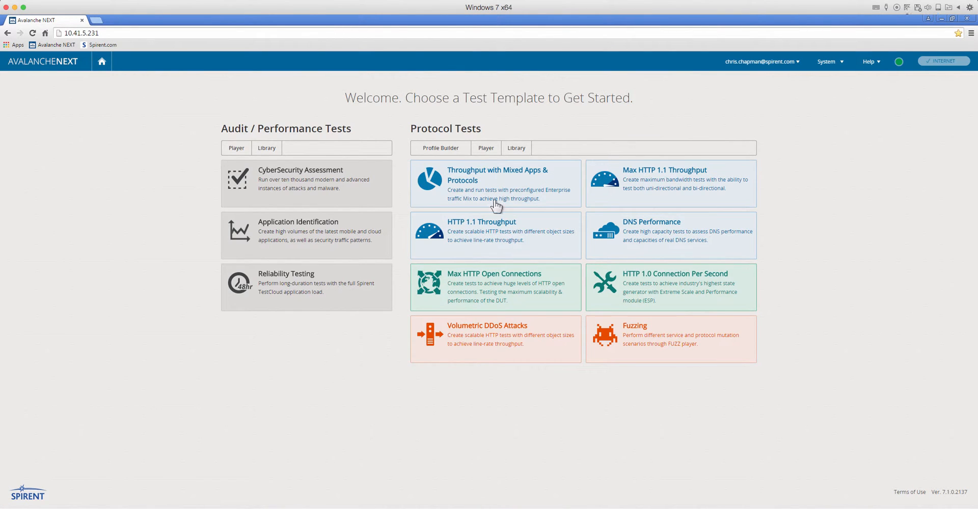
{"action": "left_click", "coordinate": [476, 185]}
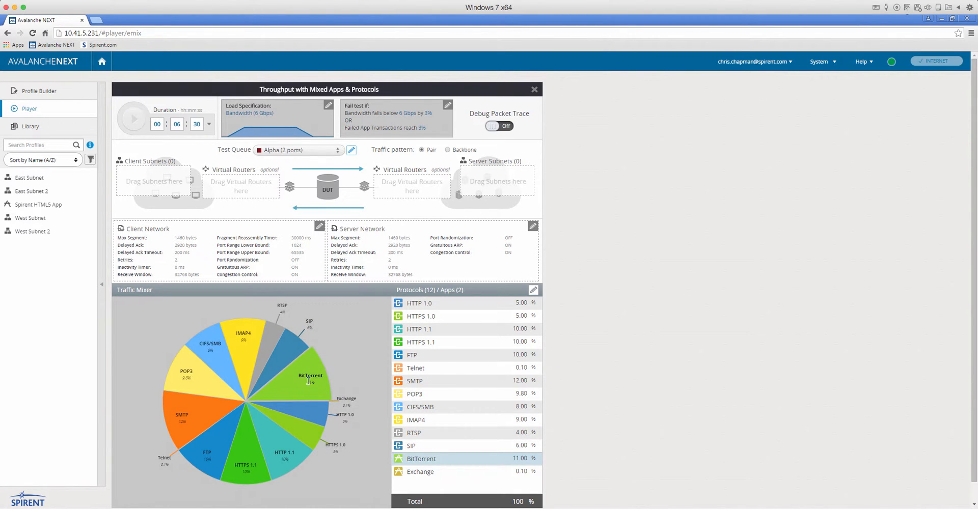
{"action": "left_click", "coordinate": [533, 290]}
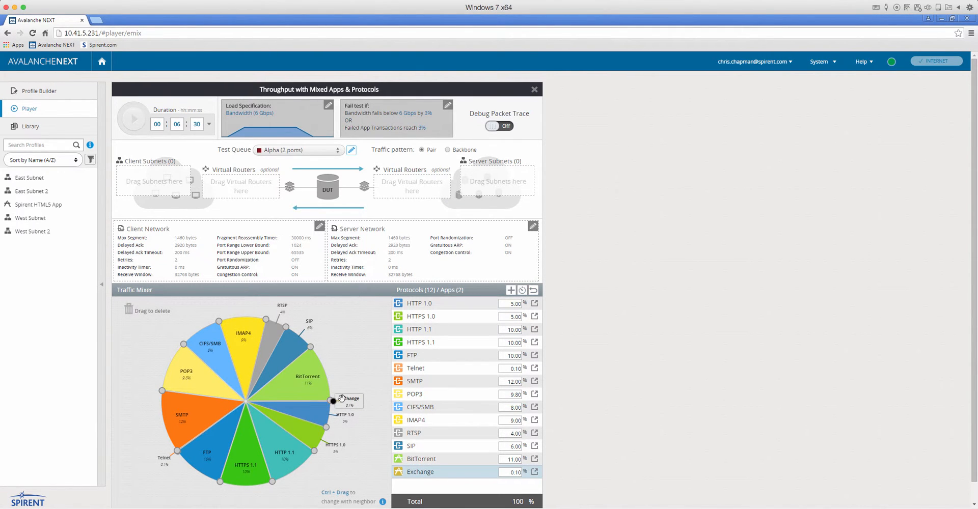
{"action": "left_click_drag", "start_coordinate": [127, 306], "coordinate": [128, 307]}
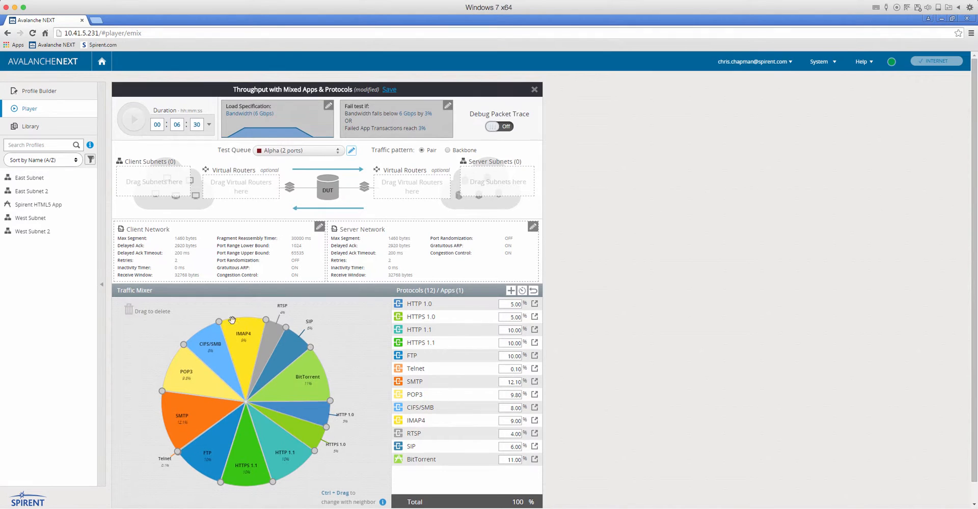
{"action": "left_click_drag", "start_coordinate": [154, 452], "coordinate": [130, 309]}
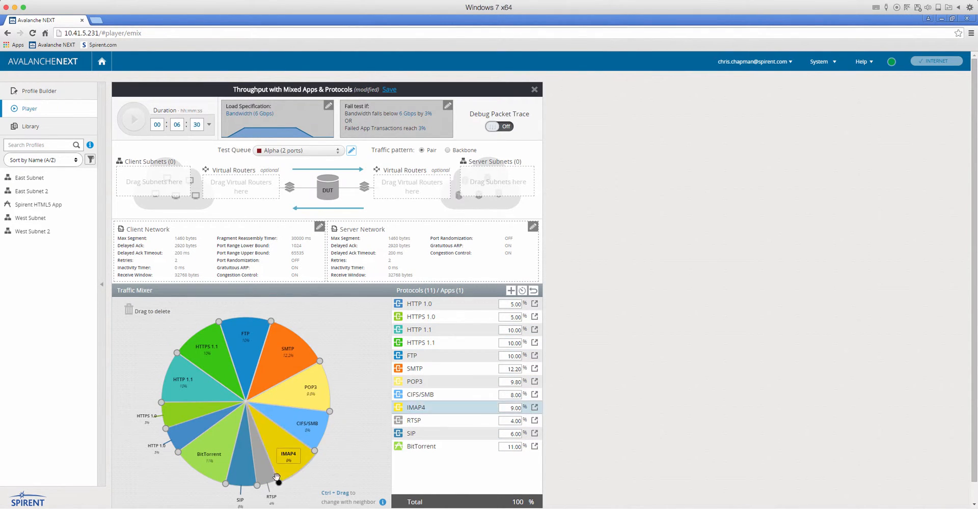
{"action": "left_click_drag", "start_coordinate": [336, 372], "coordinate": [128, 310]}
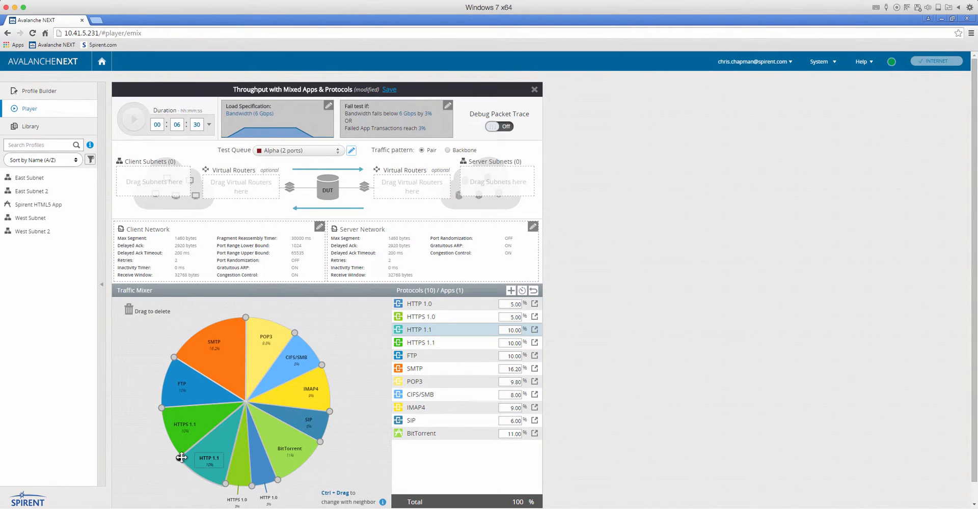
Step: Enlarge HTTP 1.1's share of the traffic mix to about 24.7%, and add the Spirent HTML5 App profile to the mix
{"action": "left_click_drag", "start_coordinate": [181, 458], "coordinate": [170, 385]}
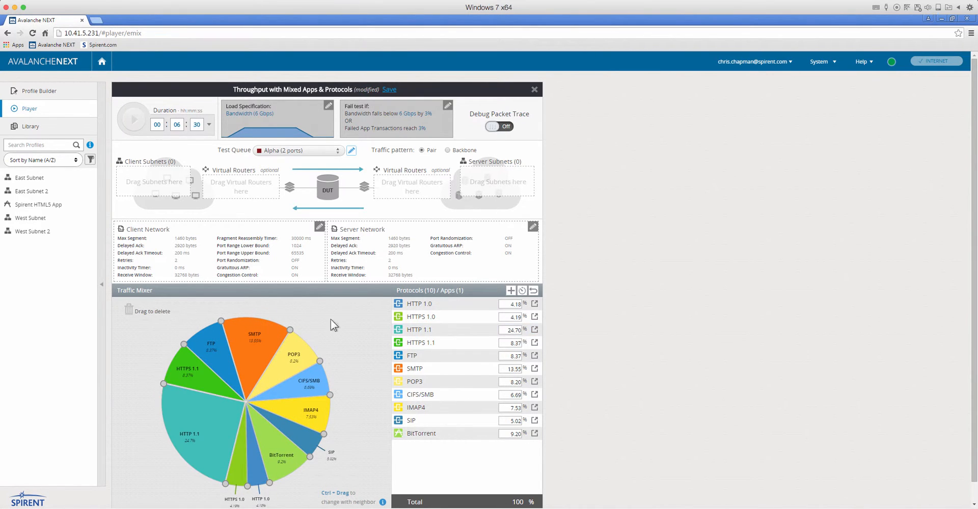
{"action": "left_click", "coordinate": [522, 291]}
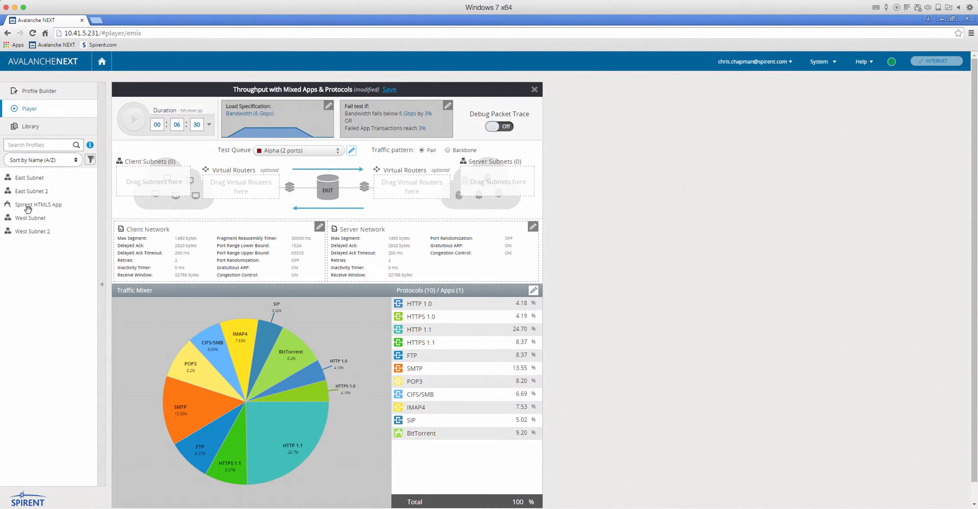
{"action": "left_click_drag", "start_coordinate": [28, 209], "coordinate": [264, 385]}
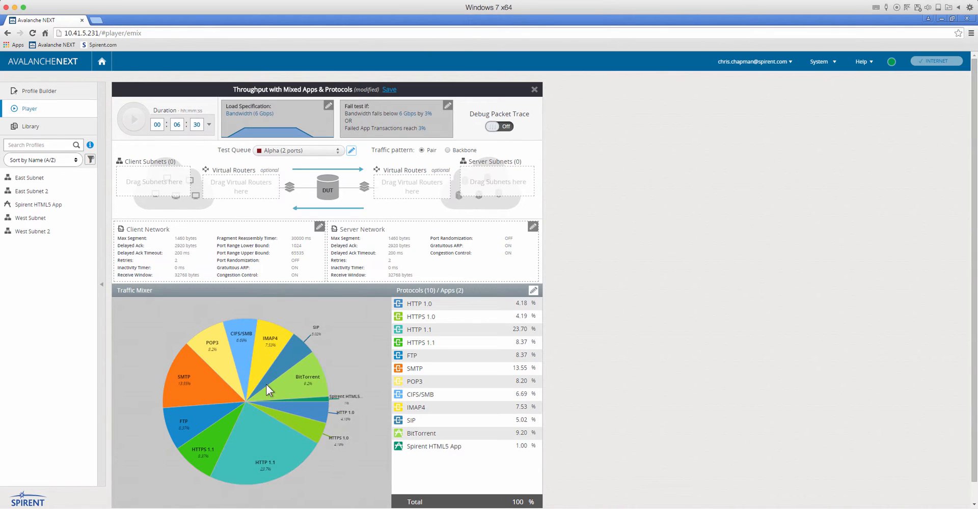
{"action": "left_click", "coordinate": [533, 291]}
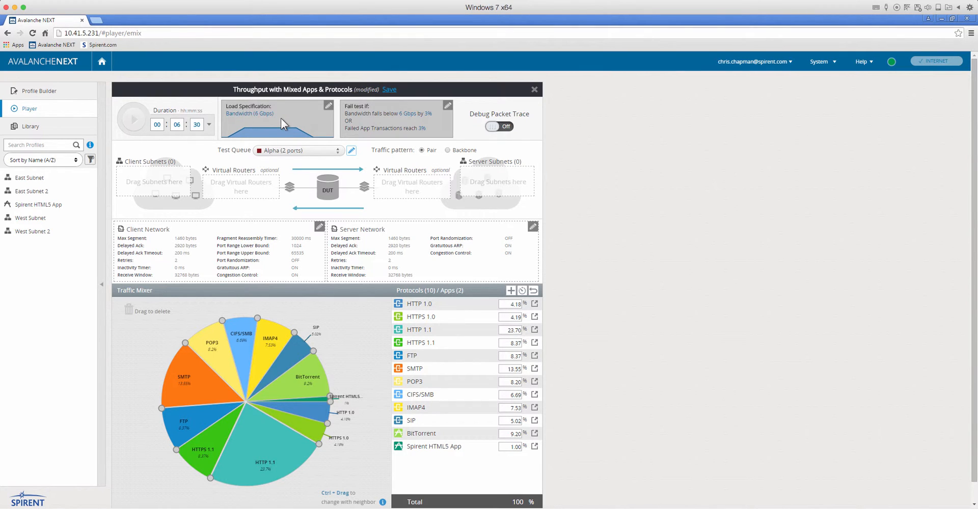
Step: Review the test's load specification and its pass/fail criteria, leaving both editors without saving
{"action": "left_click", "coordinate": [329, 106]}
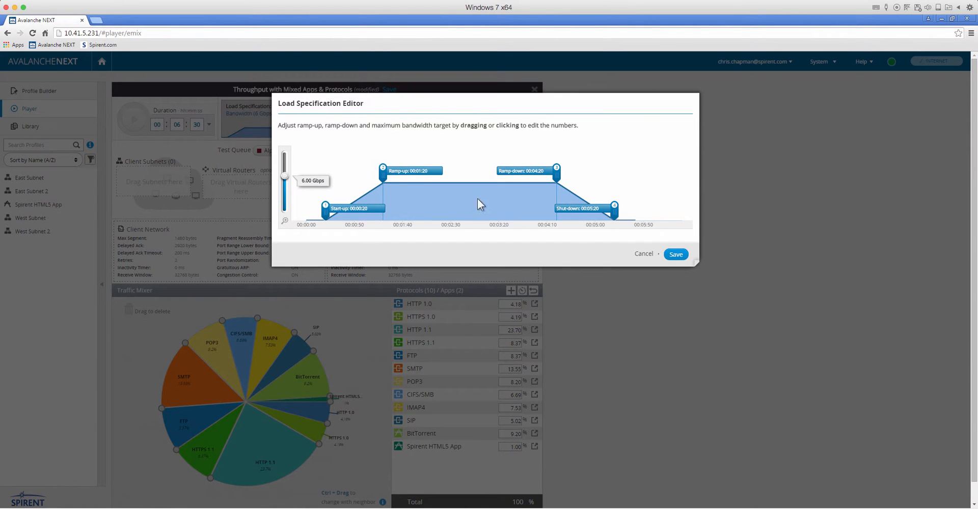
{"action": "left_click", "coordinate": [642, 254]}
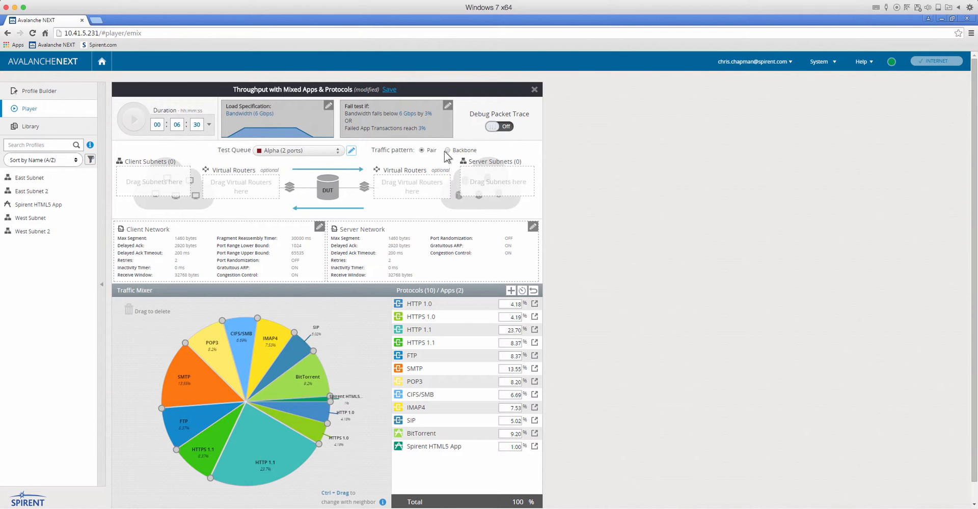
{"action": "left_click", "coordinate": [447, 105]}
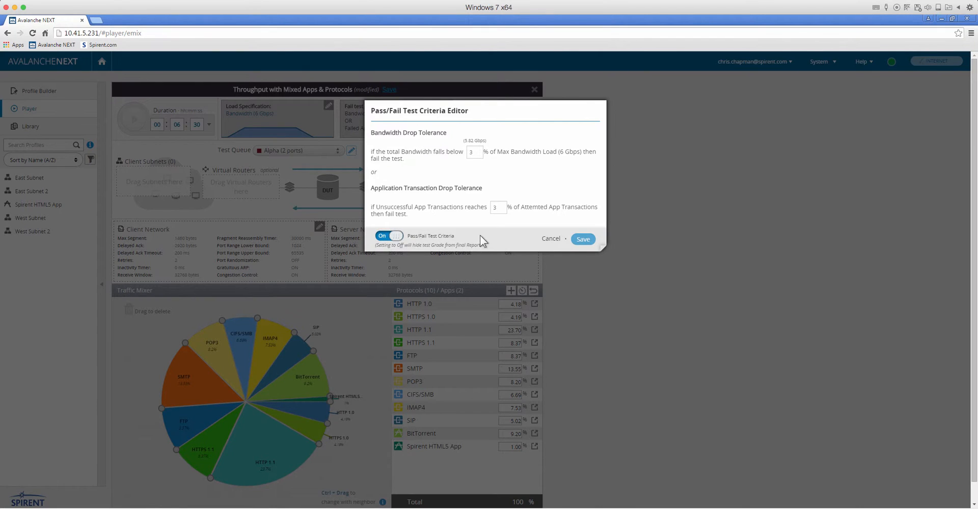
{"action": "left_click", "coordinate": [551, 239]}
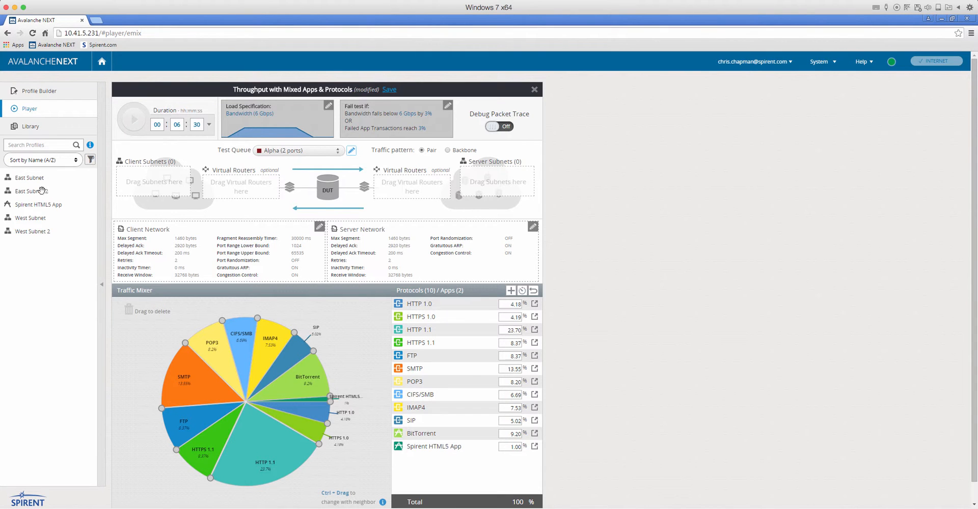
Step: Assign East Subnet as the client subnet on port 1/1 and West Subnet as the server subnet on port 1/2
{"action": "left_click_drag", "start_coordinate": [24, 181], "coordinate": [169, 183]}
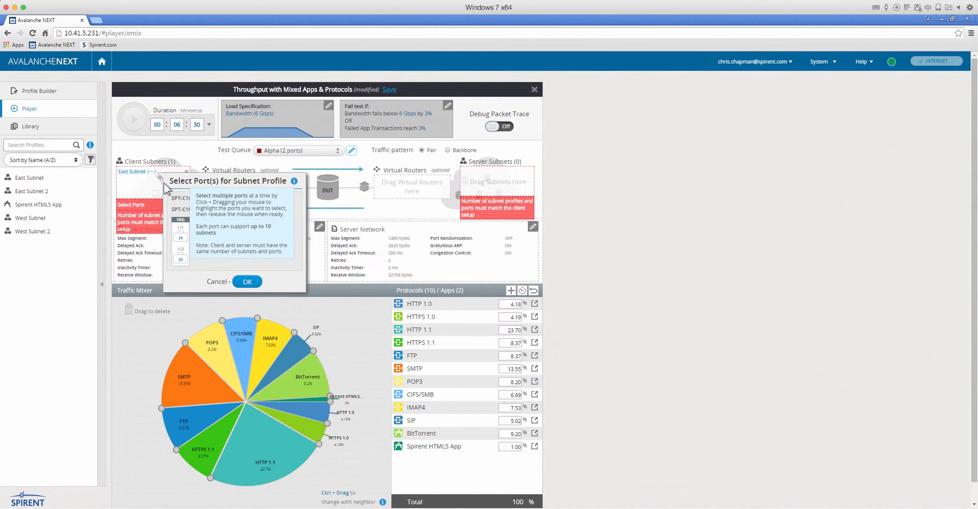
{"action": "left_click", "coordinate": [247, 282]}
{"action": "left_click_drag", "start_coordinate": [30, 220], "coordinate": [518, 185]}
{"action": "left_click", "coordinate": [533, 260]}
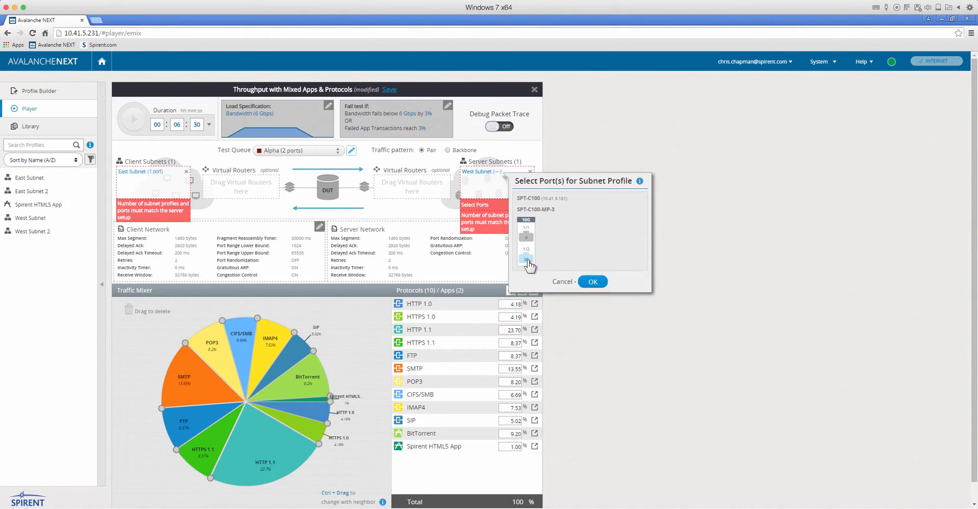
{"action": "left_click", "coordinate": [593, 281]}
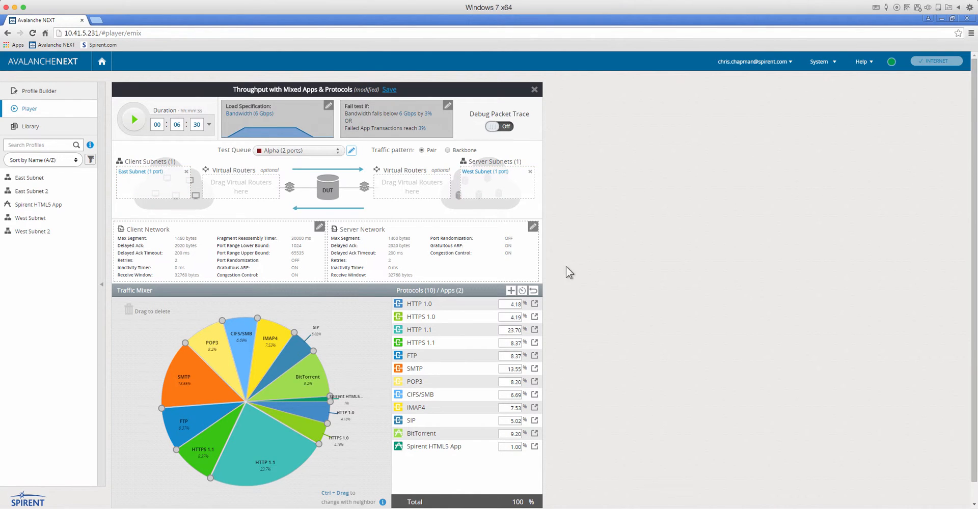
Step: Start the mixed apps throughput test and examine its live charts and the protocol data table
{"action": "left_click", "coordinate": [134, 119]}
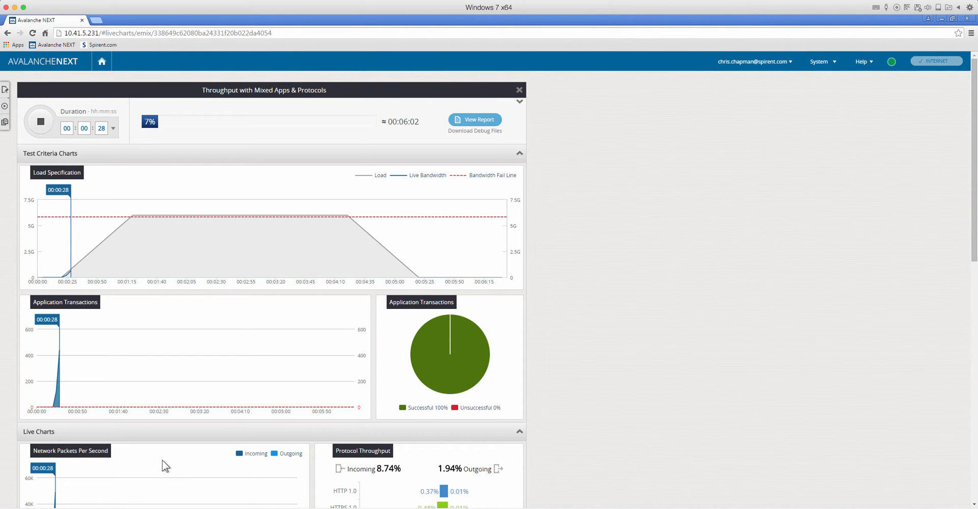
{"action": "scroll", "coordinate": [967, 200], "scroll_direction": "down", "scroll_amount": 1}
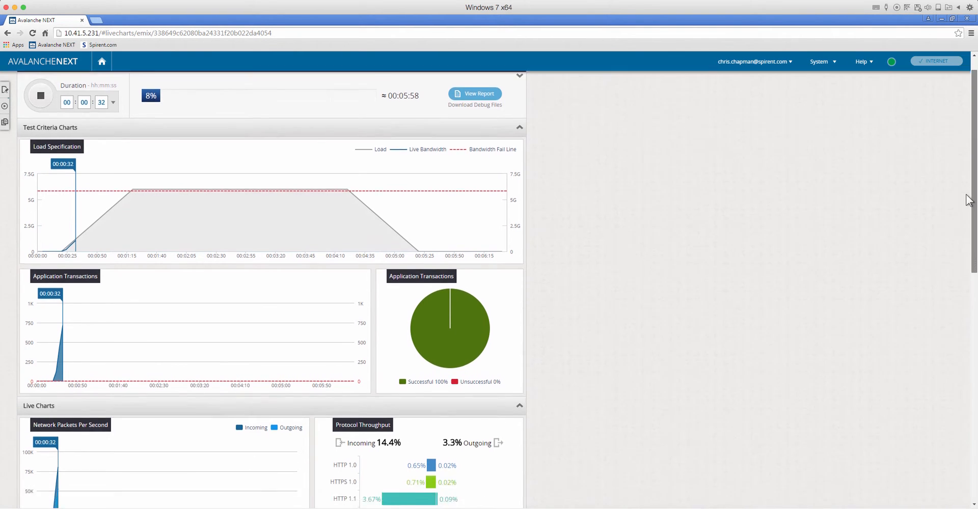
{"action": "scroll", "coordinate": [950, 279], "scroll_direction": "down", "scroll_amount": 5}
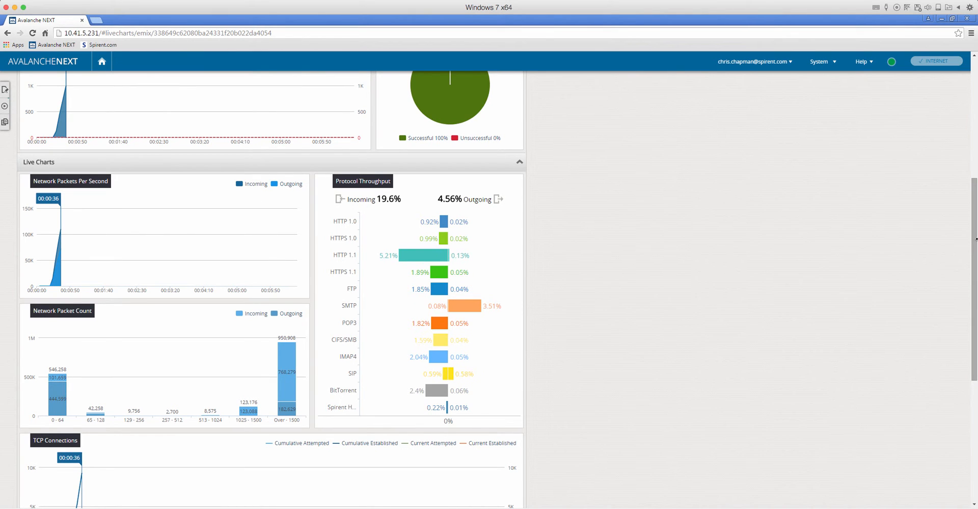
{"action": "left_click_drag", "start_coordinate": [974, 240], "coordinate": [972, 381]}
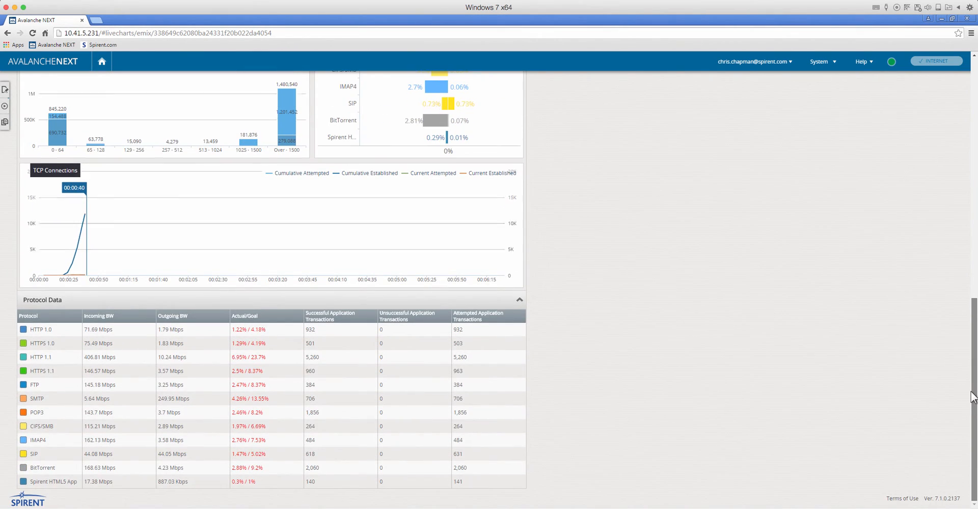
{"action": "left_click_drag", "start_coordinate": [963, 352], "coordinate": [939, 113]}
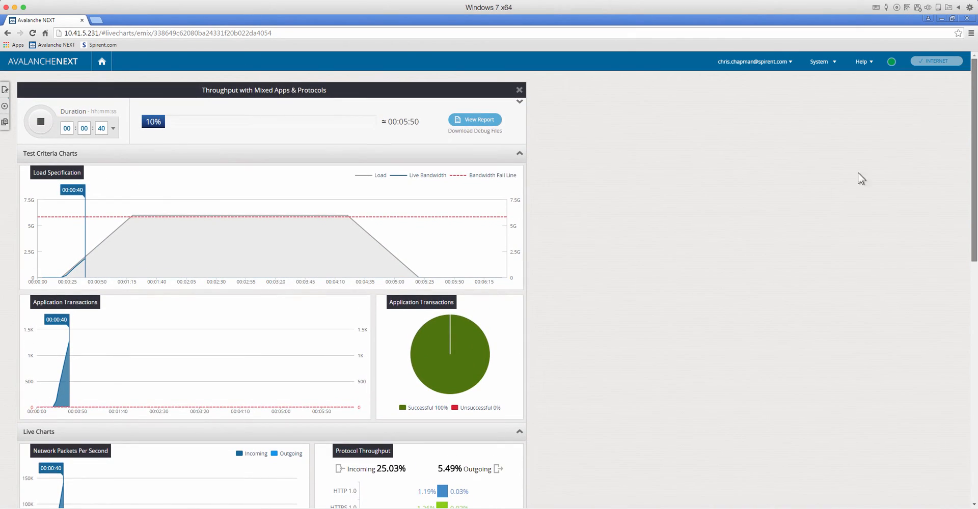